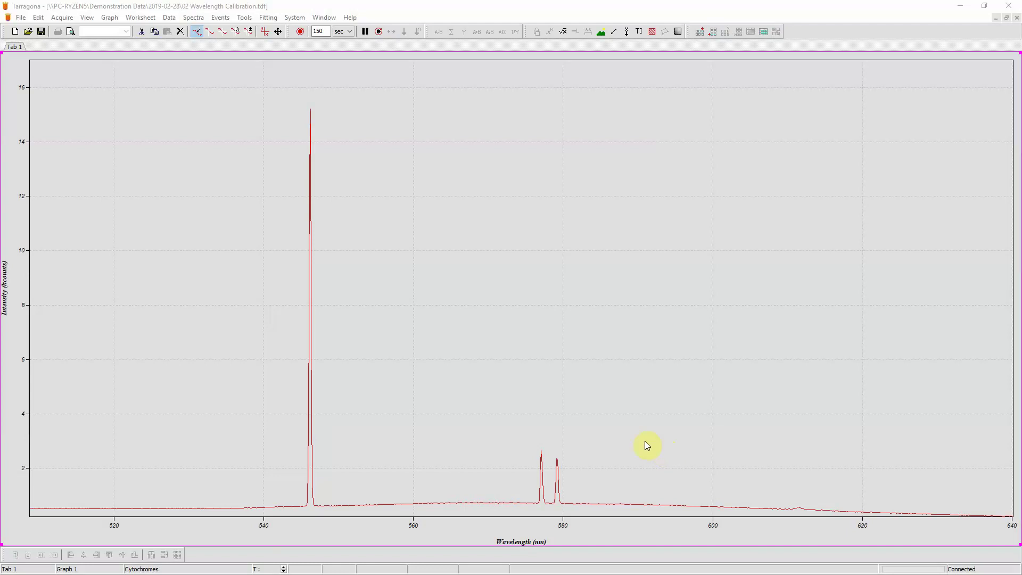
- Start a wavelength calibration and choose the HG-2 lamp as the reference
click(68, 17)
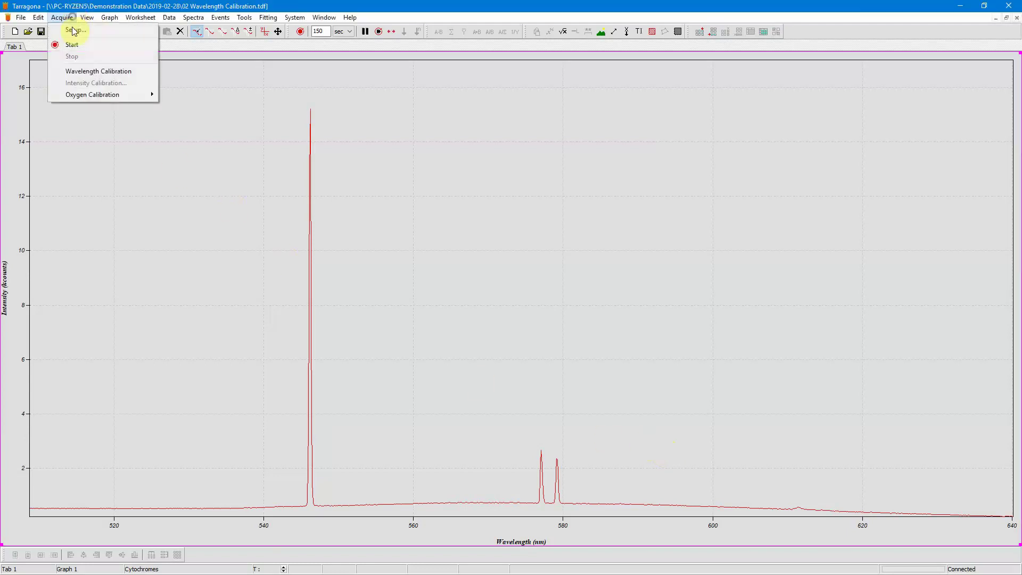
click(87, 72)
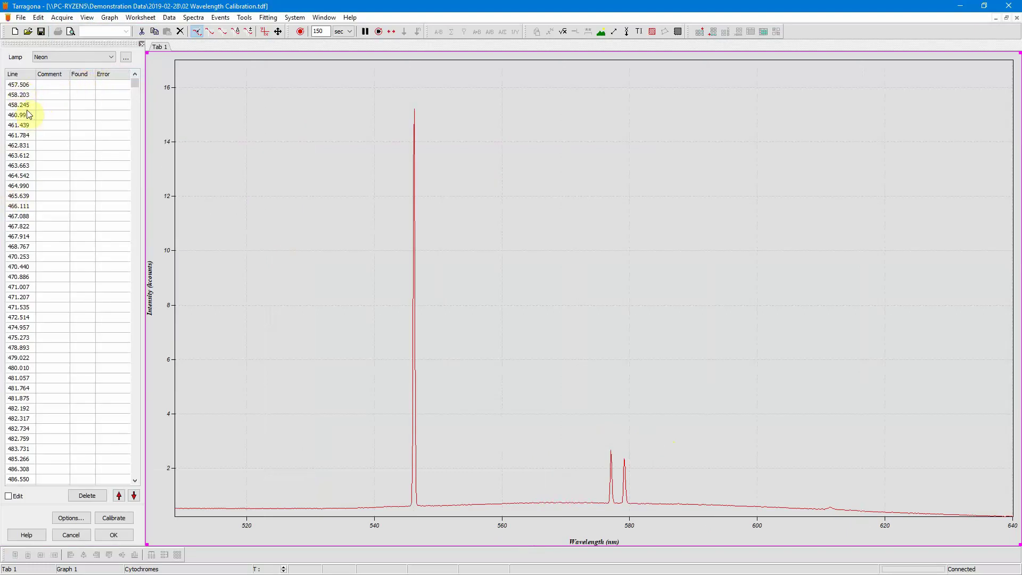
click(49, 59)
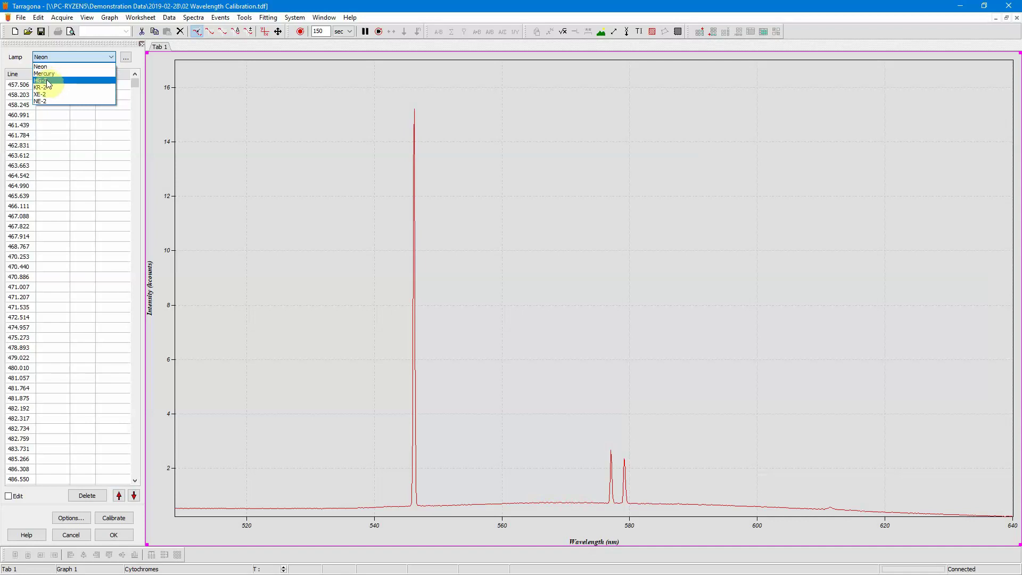
click(48, 81)
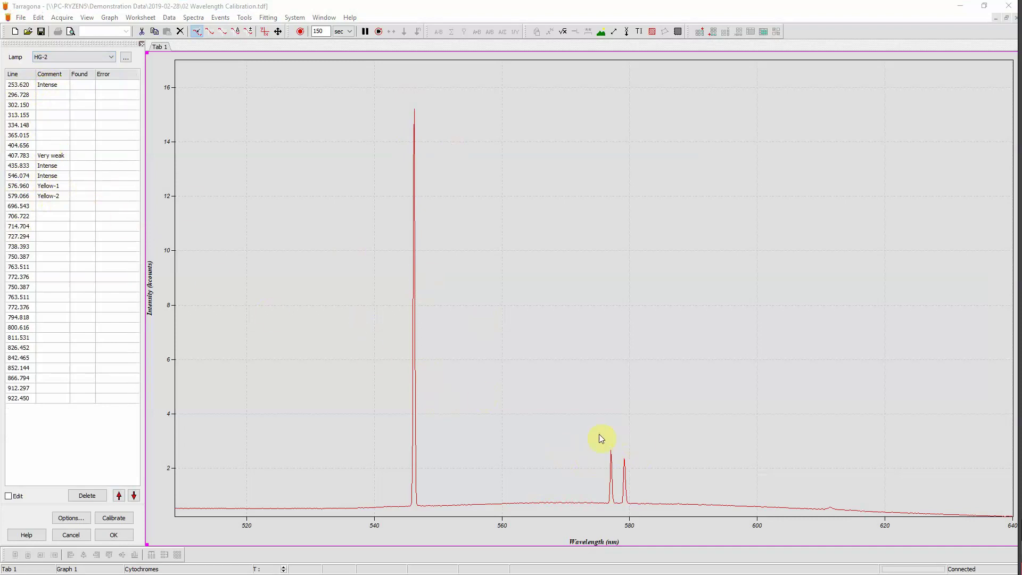
- Give the Cytochromes spectrum plot circle symbols at its data points
click(611, 467)
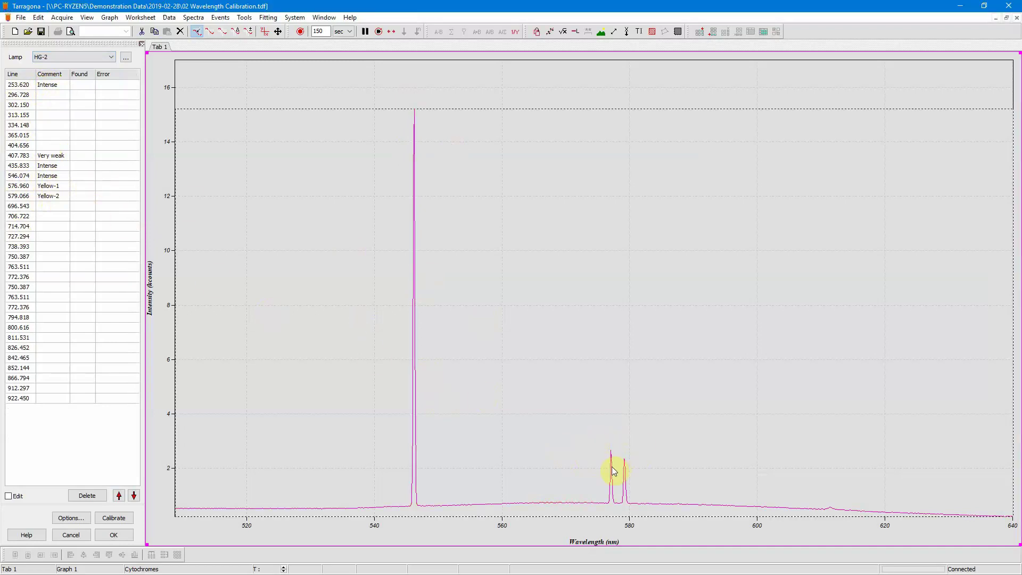
double_click(611, 467)
click(471, 318)
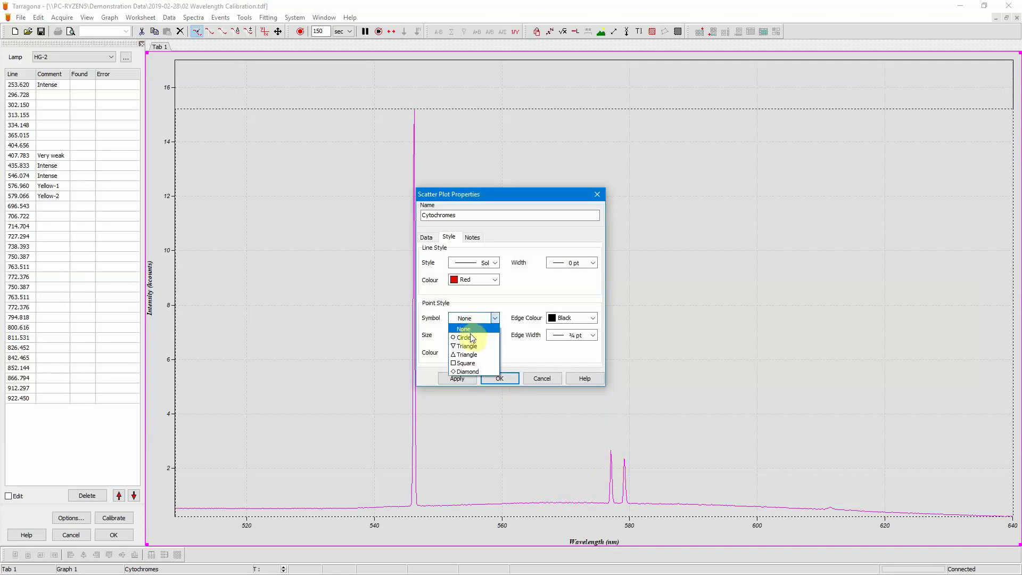
click(472, 338)
click(498, 378)
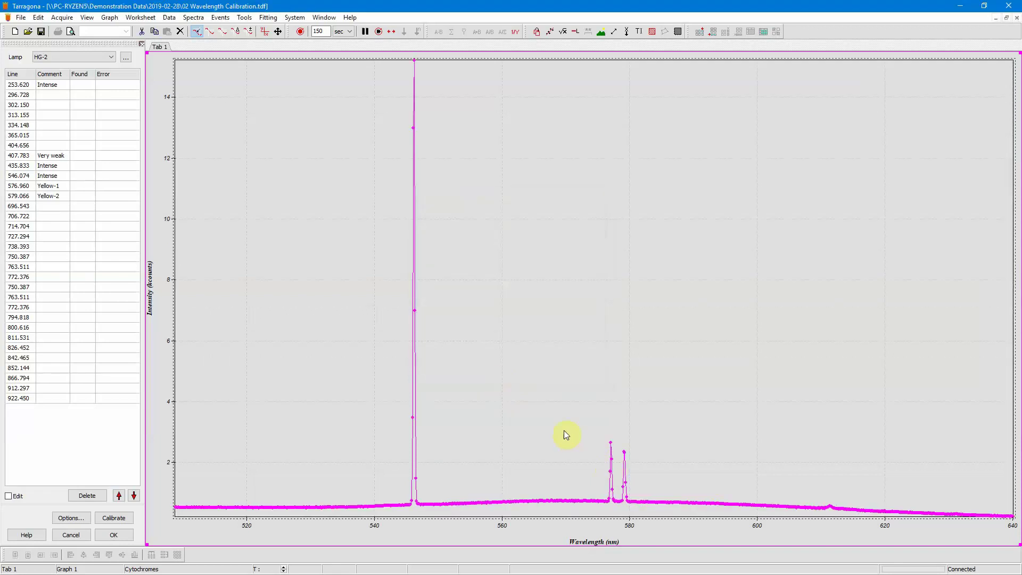
- Place the cursor at about 579.18 nm, midway between the second yellow peak's top points, and assign it to the 579.066 Yellow-2 line
drag(581, 409, 644, 519)
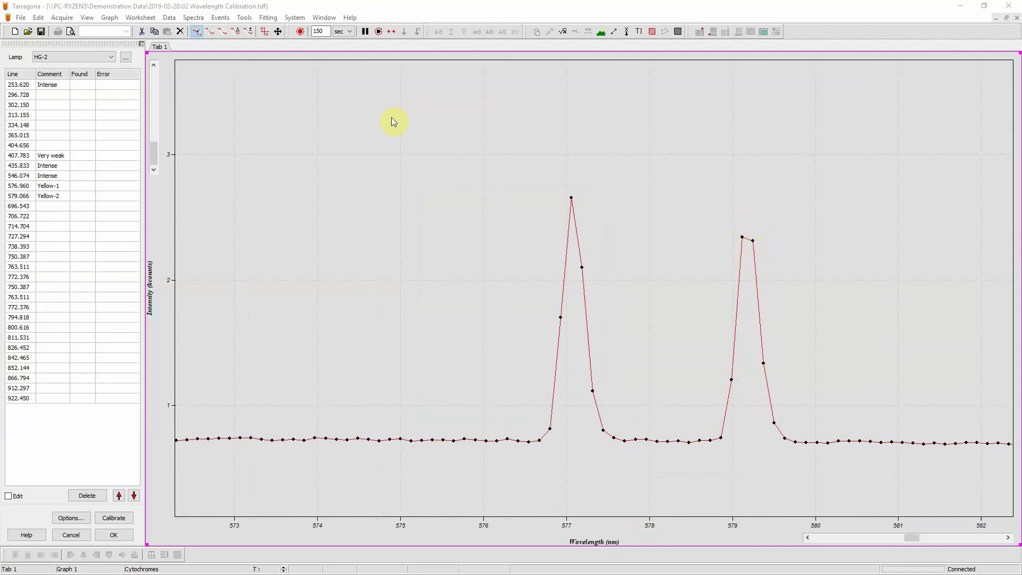
click(210, 31)
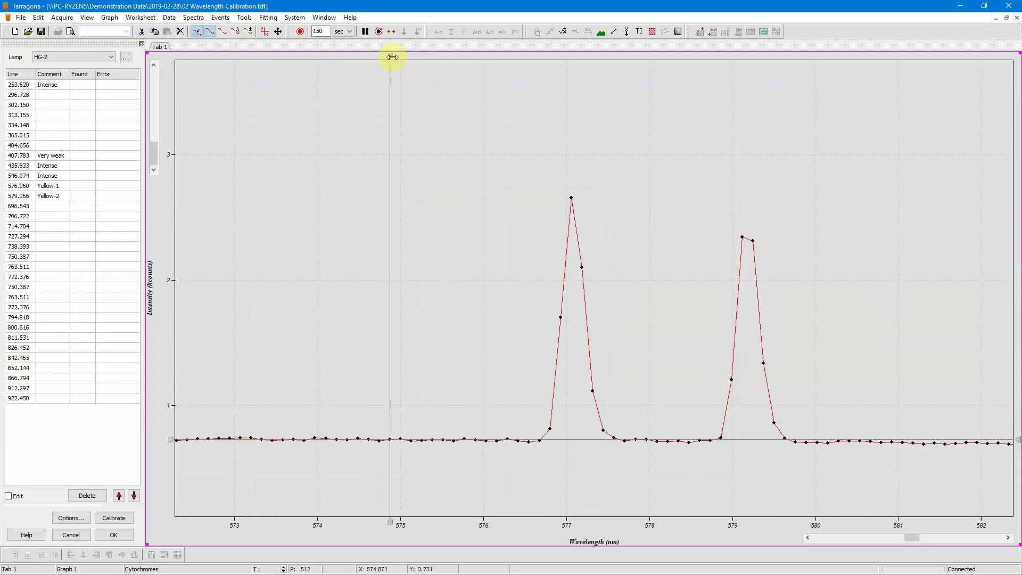
drag(392, 57, 745, 102)
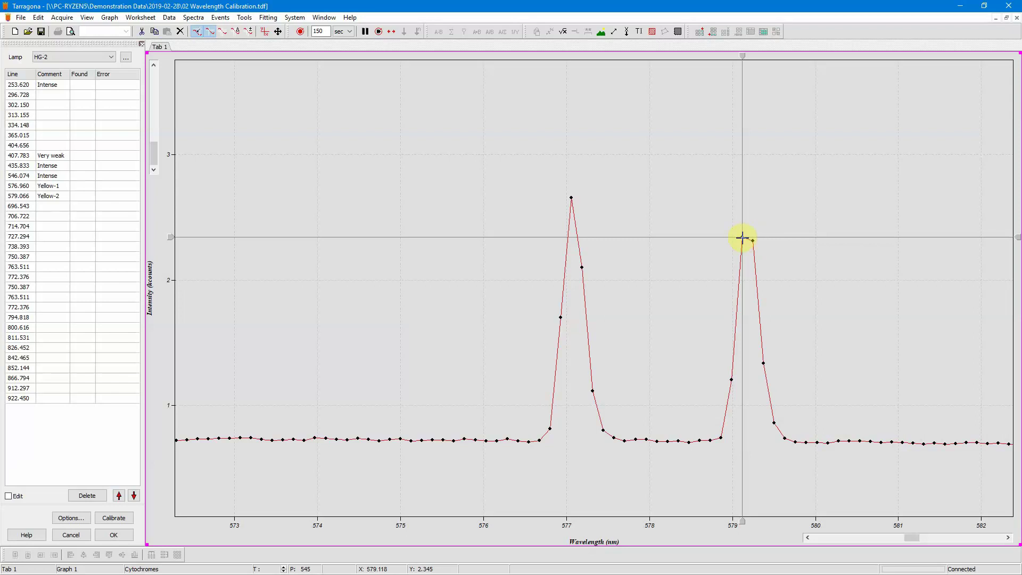
drag(742, 237, 748, 220)
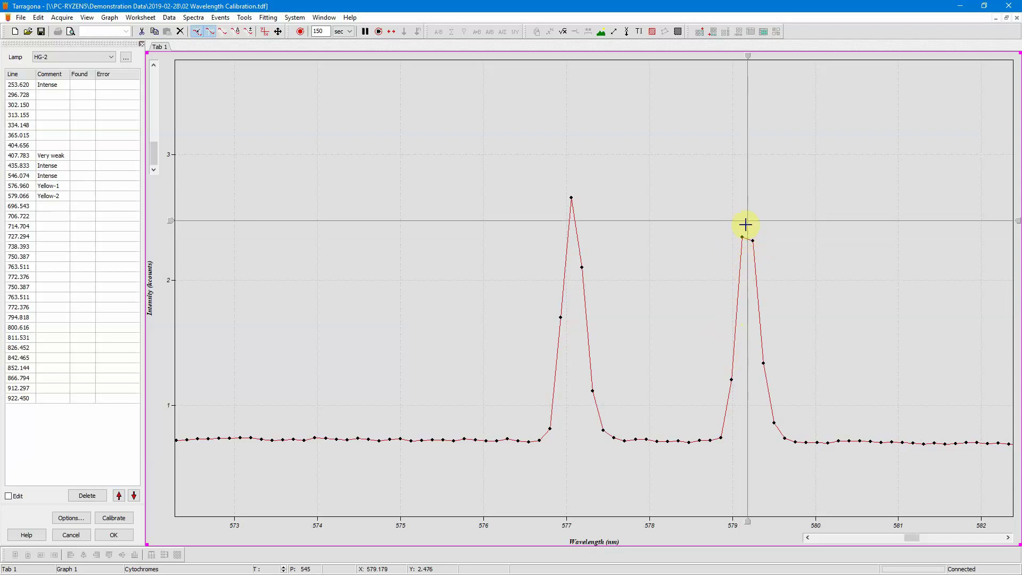
drag(745, 224, 746, 253)
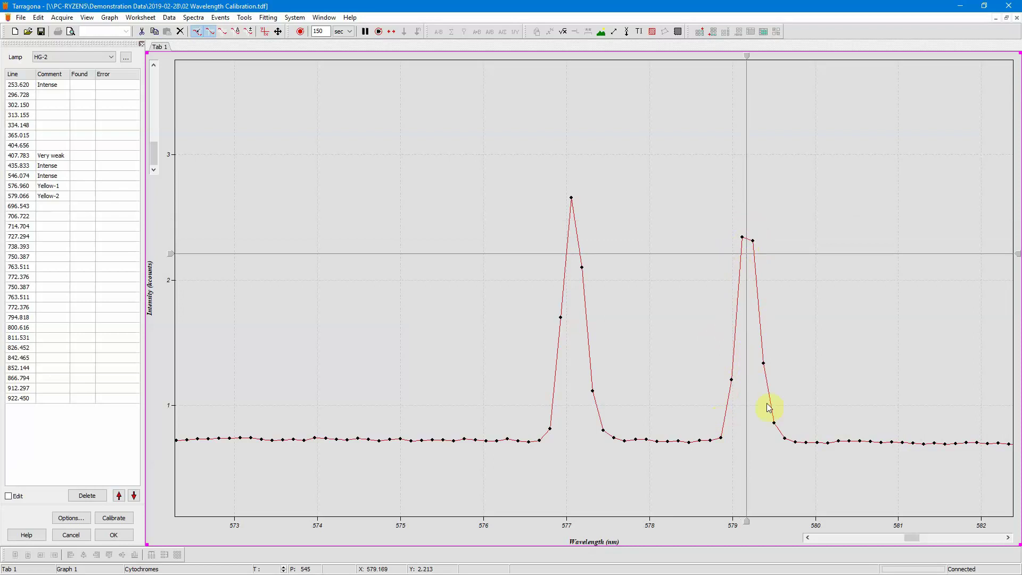
key(Down)
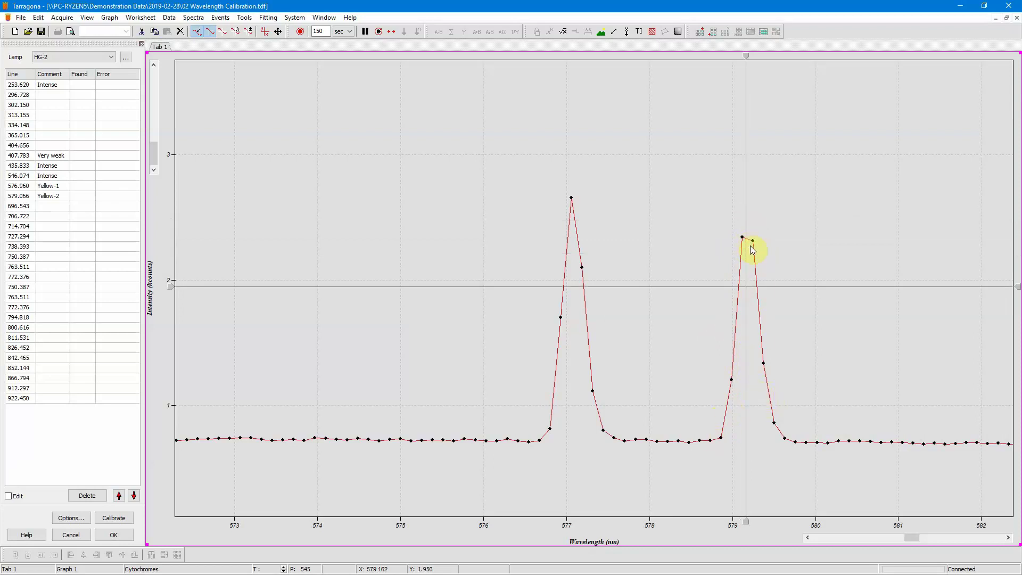
key(Up)
key(Up)
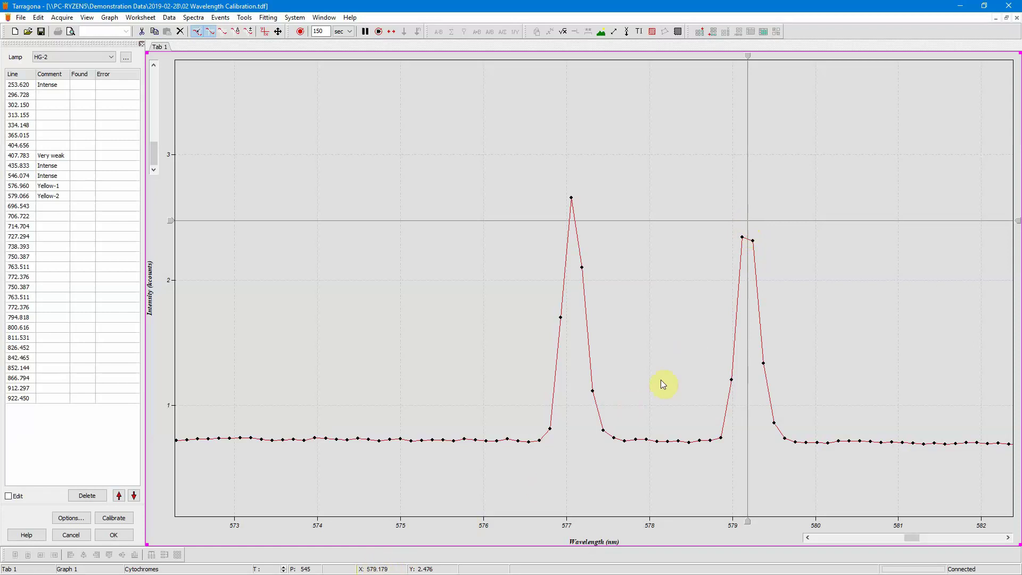
key(Return)
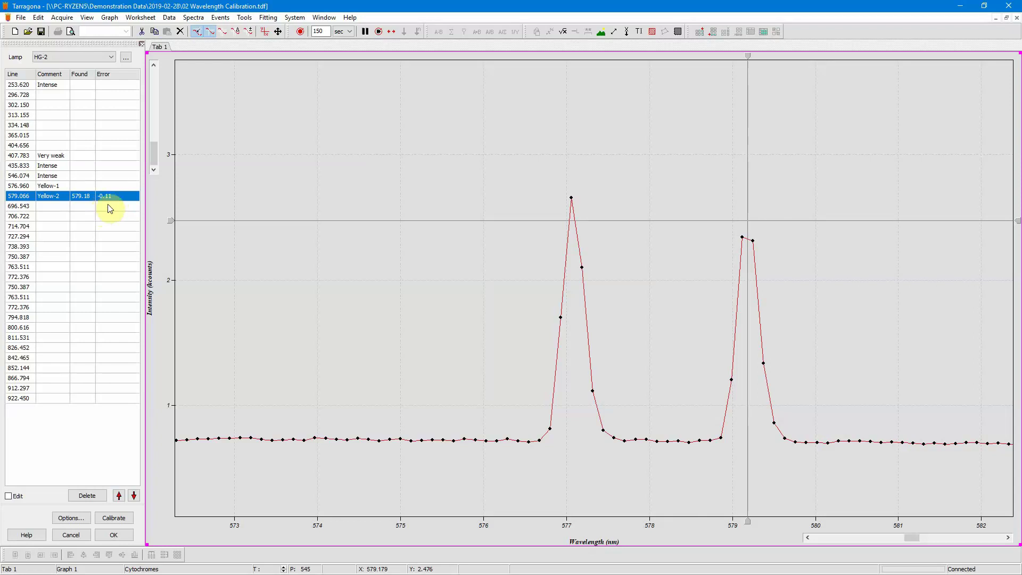
- Place the cursor at about 577.08 nm on the first yellow peak and assign it to the 576.960 Yellow-1 line
drag(749, 63, 572, 94)
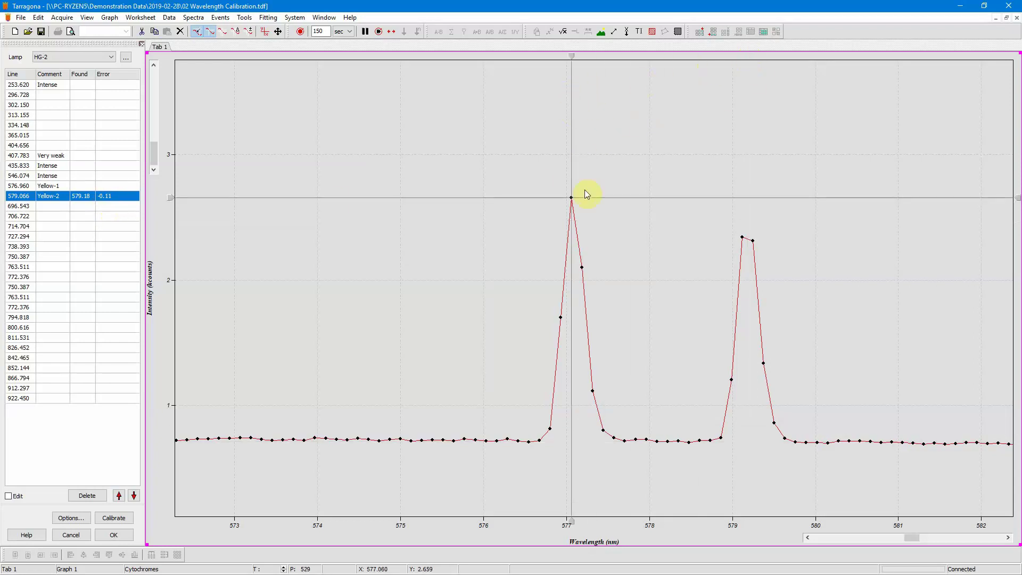
drag(583, 187, 583, 185)
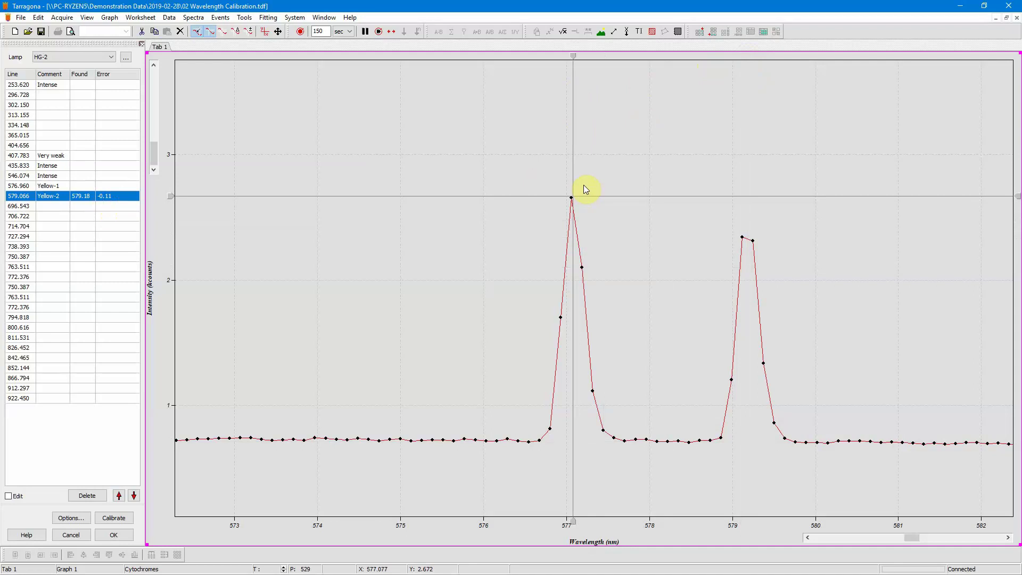
click(584, 185)
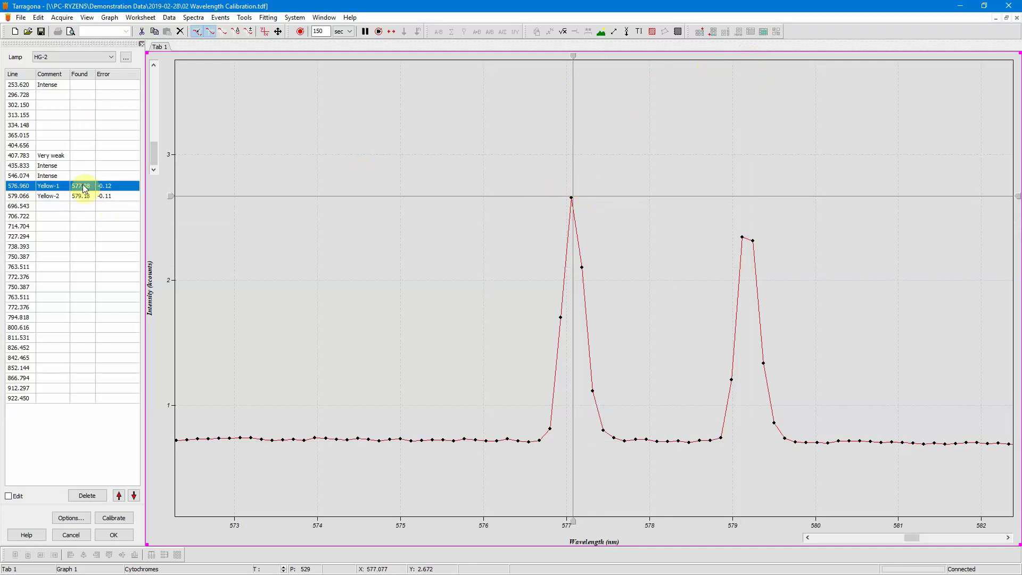
- Place the cursor at about 546.19 nm on the tallest peak and assign it to the 546.074 Intense line
click(278, 31)
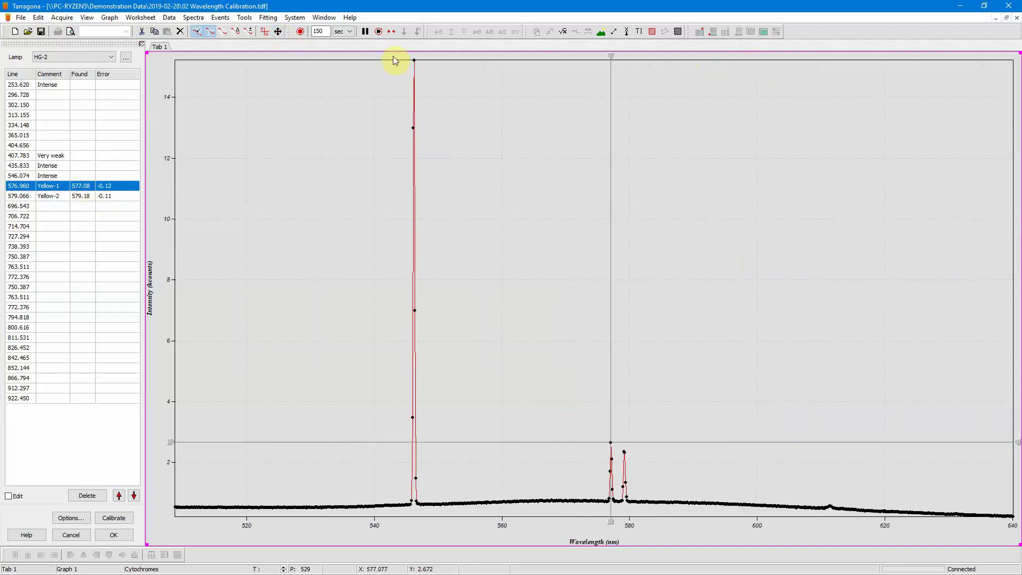
drag(396, 53, 452, 389)
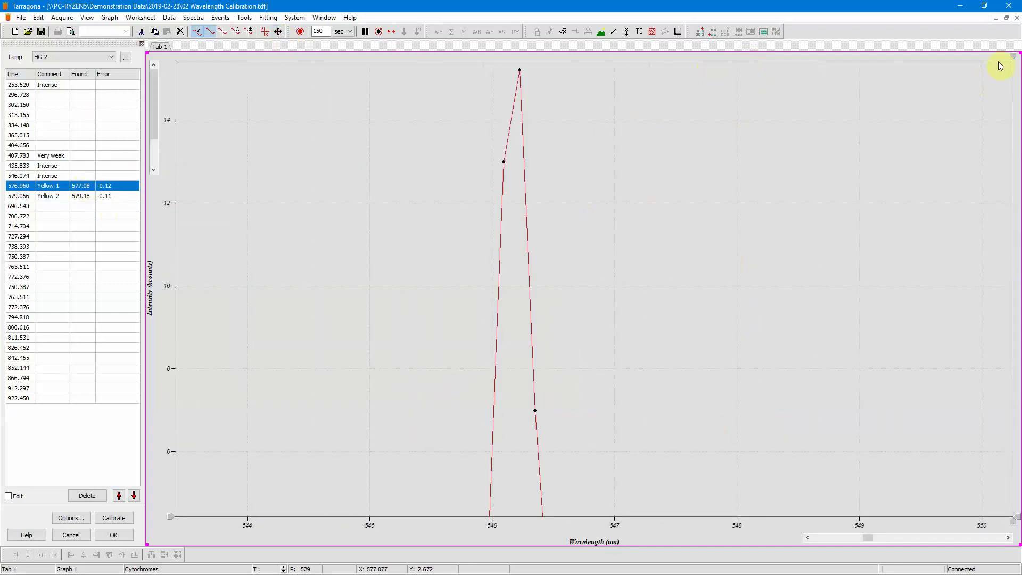
drag(1011, 57, 520, 62)
key(Left)
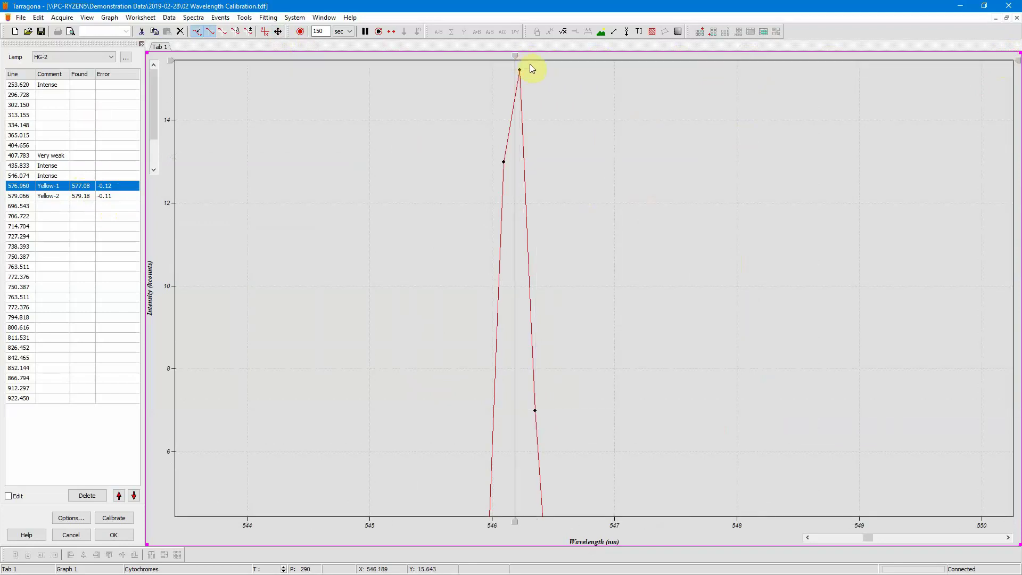
key(Return)
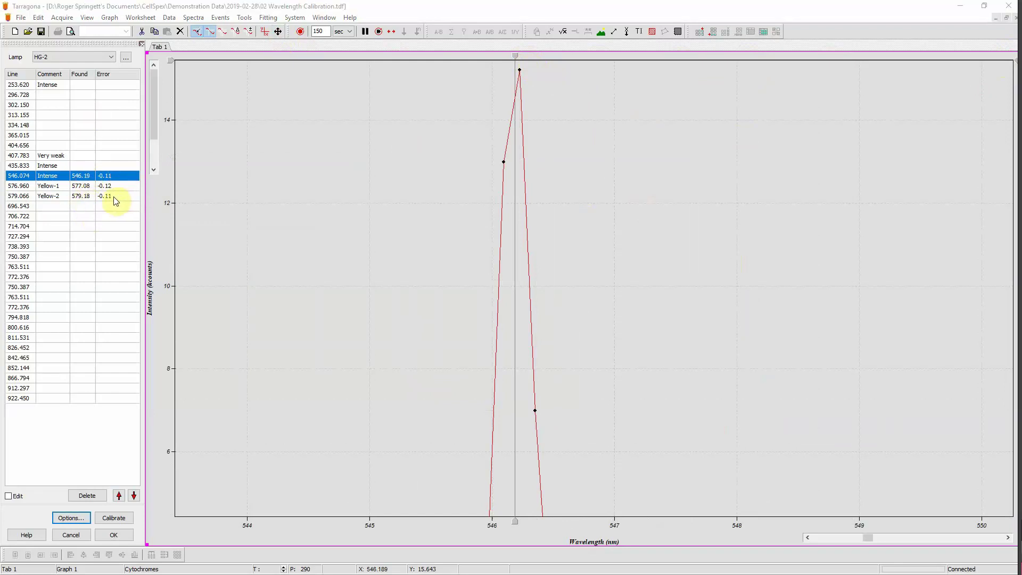
- Move the Yellow-2 match two lines down the lamp's line list and back up again
click(114, 197)
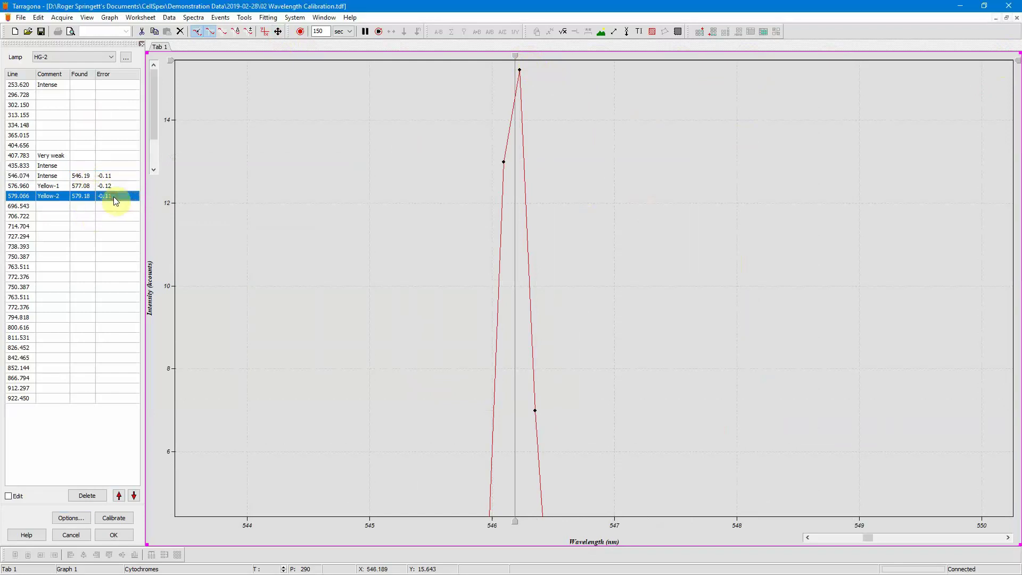
click(134, 495)
click(135, 496)
click(120, 496)
click(121, 495)
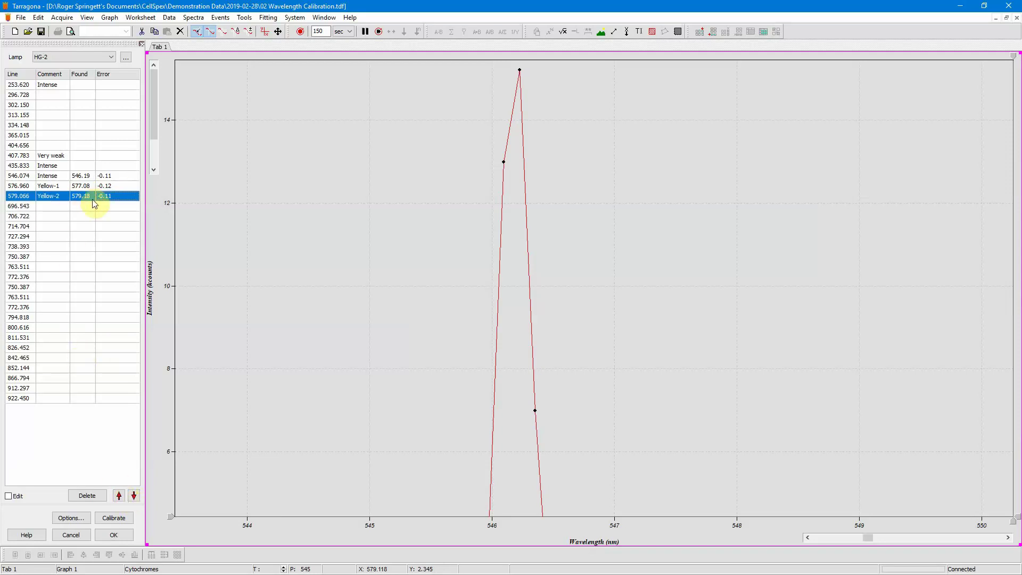
- Turn off the internal calibration, set the coefficient order to Quadratic, and calibrate with the matched lines
click(72, 518)
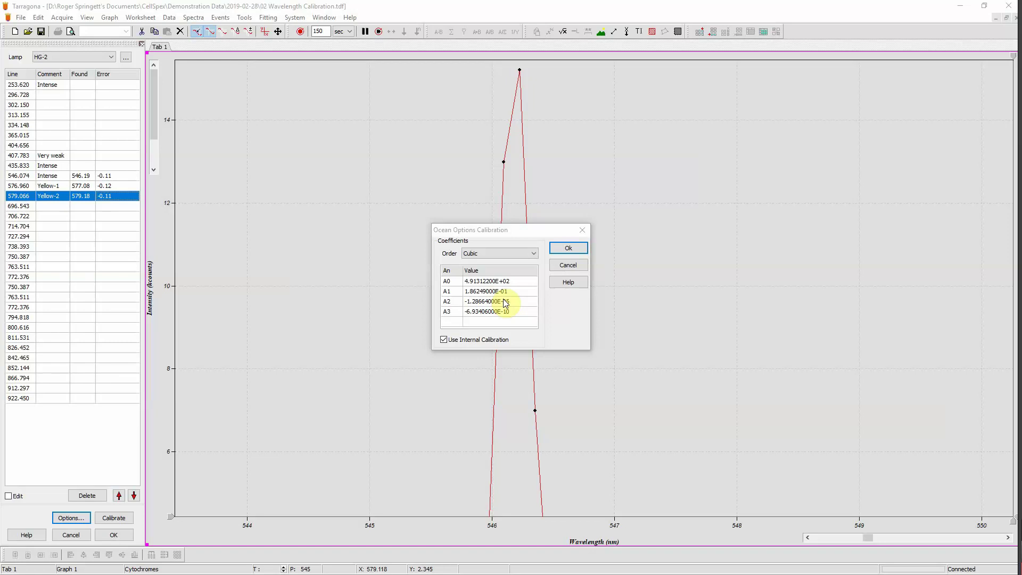
click(453, 340)
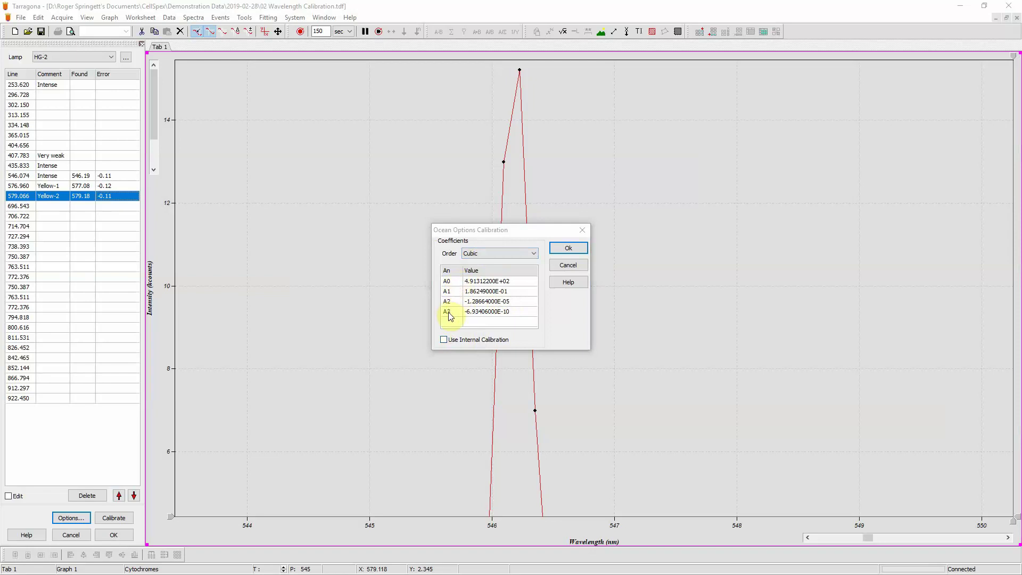
click(488, 254)
click(486, 269)
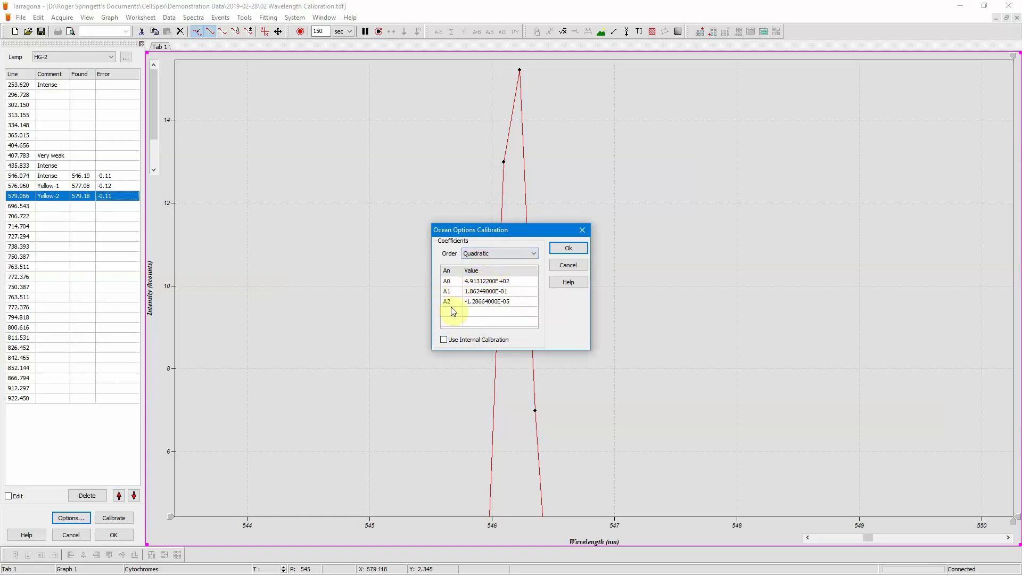
click(568, 248)
click(126, 520)
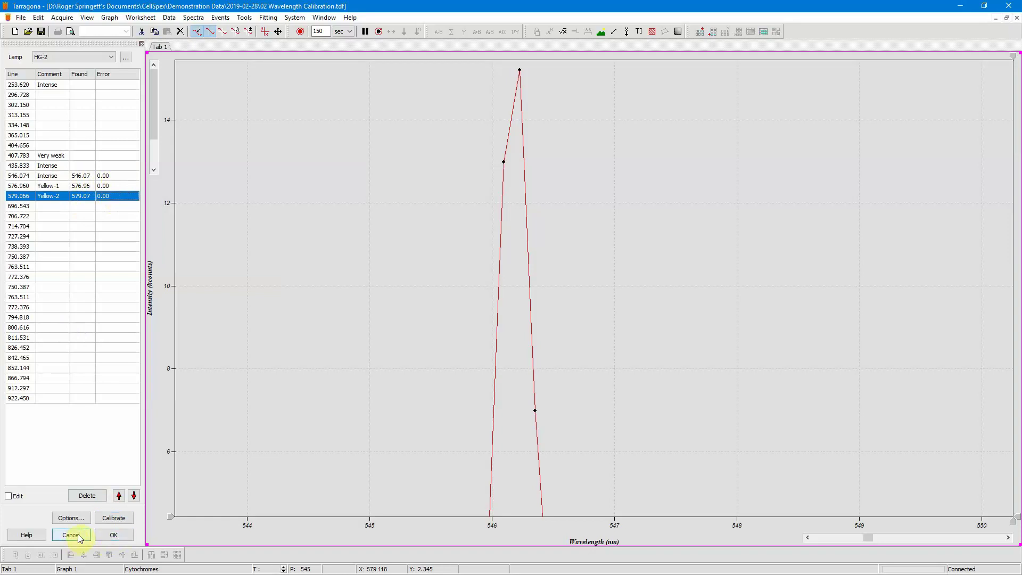
- Add a new calibration lamp named My Lamp to the lamp list
click(110, 58)
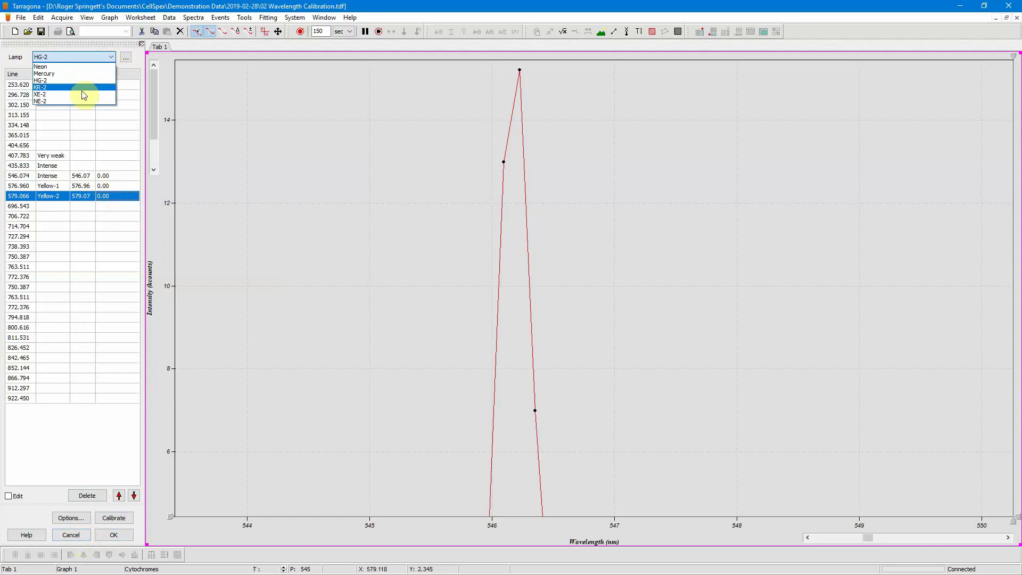
click(126, 57)
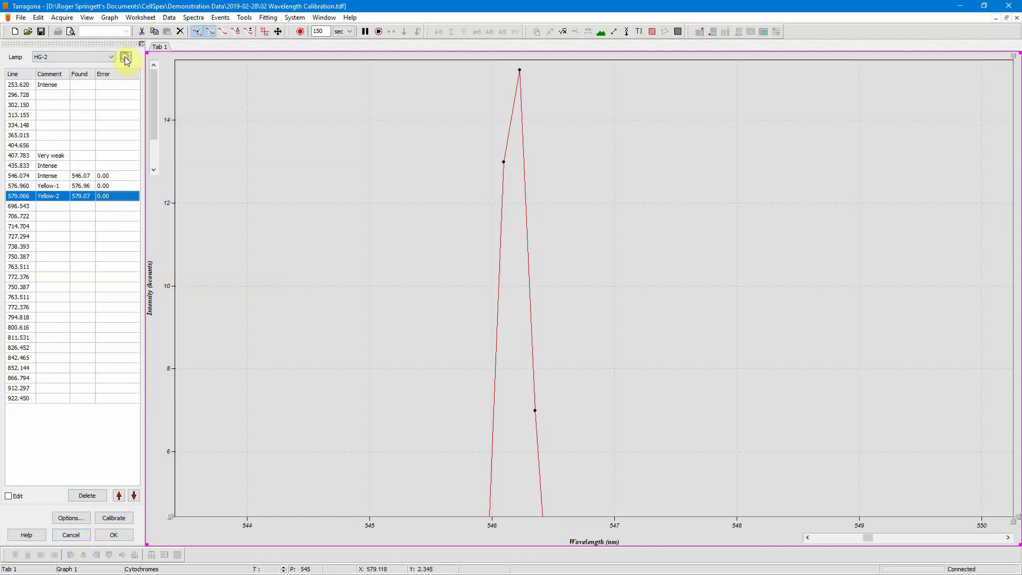
click(126, 57)
click(534, 226)
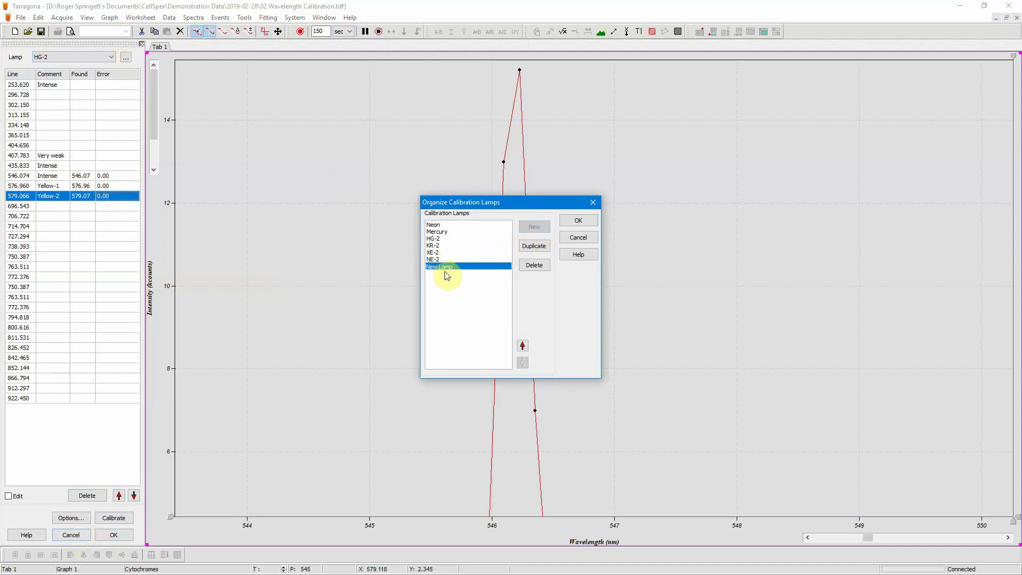
text(My Lamp)
click(584, 221)
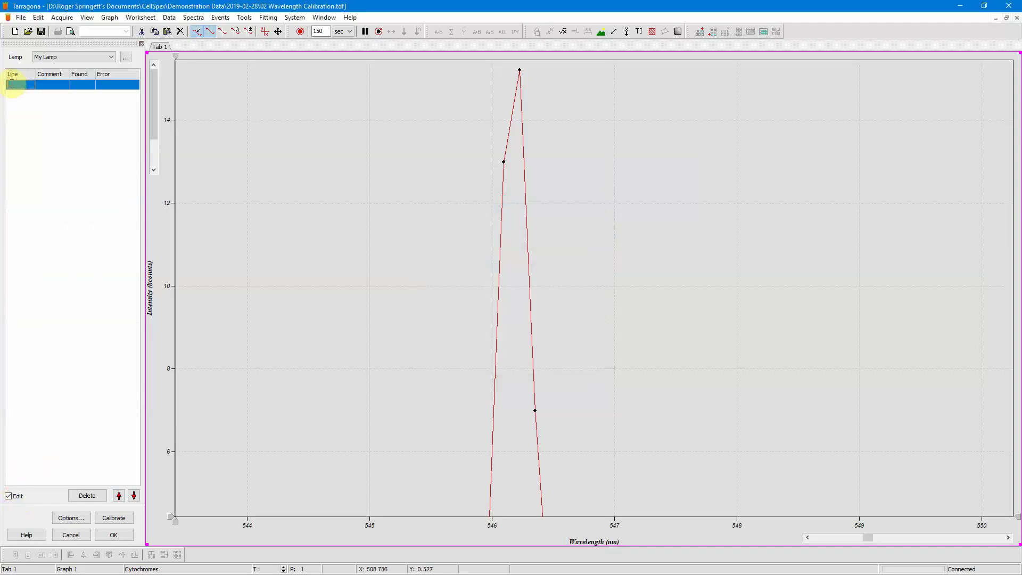
- Enter the spectral lines 500, 505 and 620 for My Lamp
text(500)
key(Return)
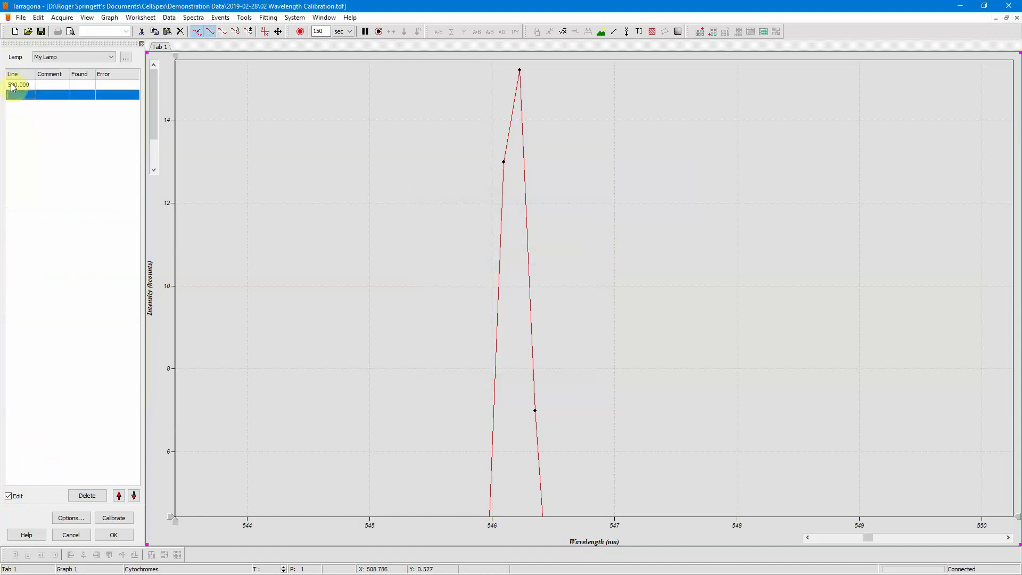
text(505)
key(Return)
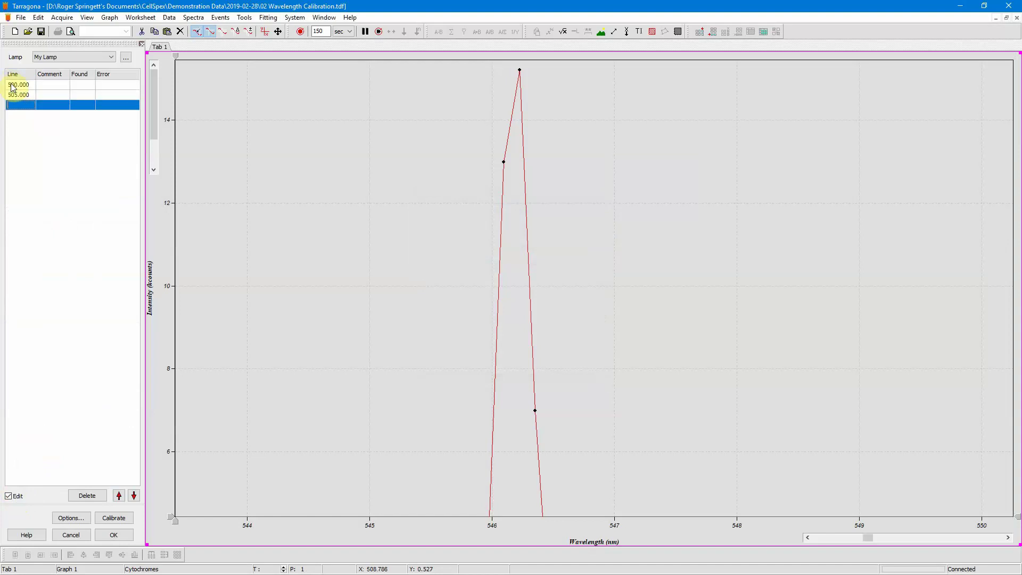
text(620)
key(Return)
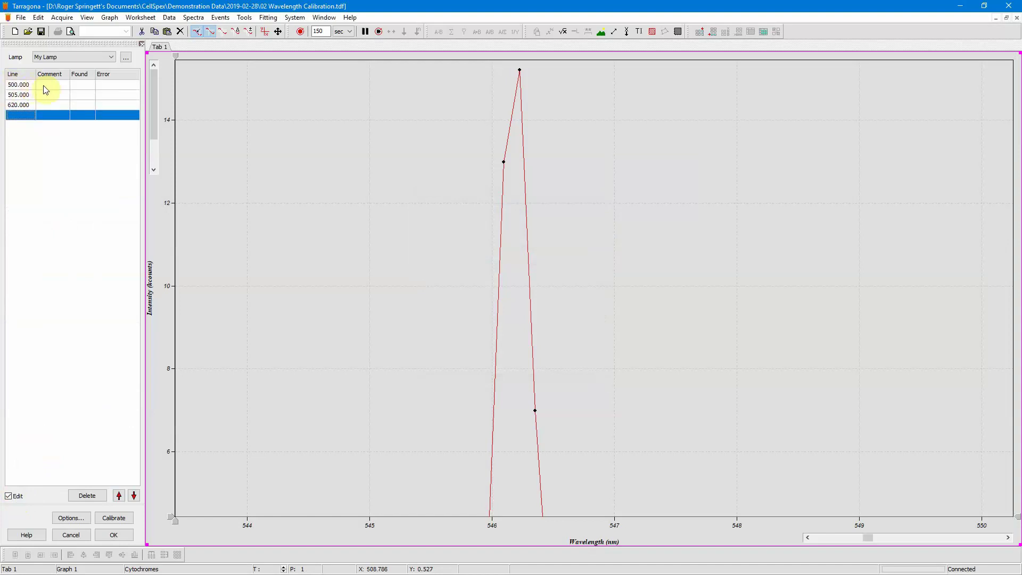
- Add the comment Notes to the 500 line of My Lamp
click(43, 86)
text(Notes)
click(64, 96)
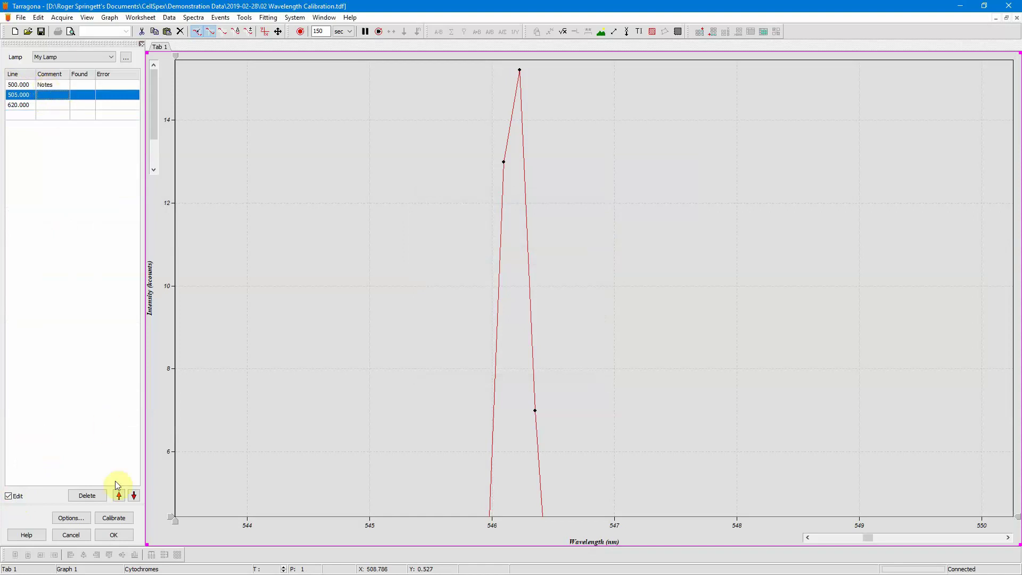
click(47, 97)
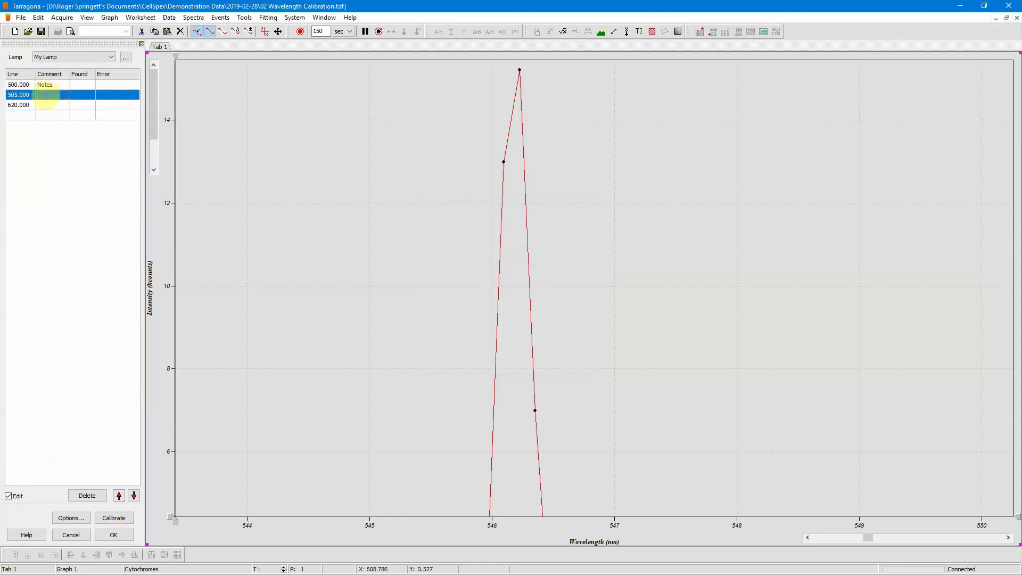
- Switch the calibration lamp to HG-2 and copy its list of spectral lines
click(110, 57)
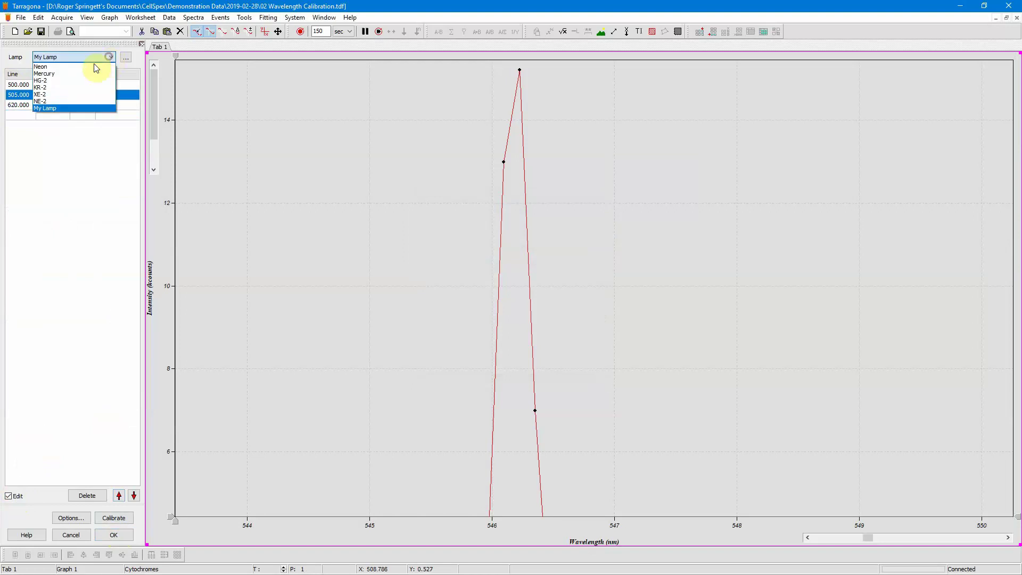
click(68, 79)
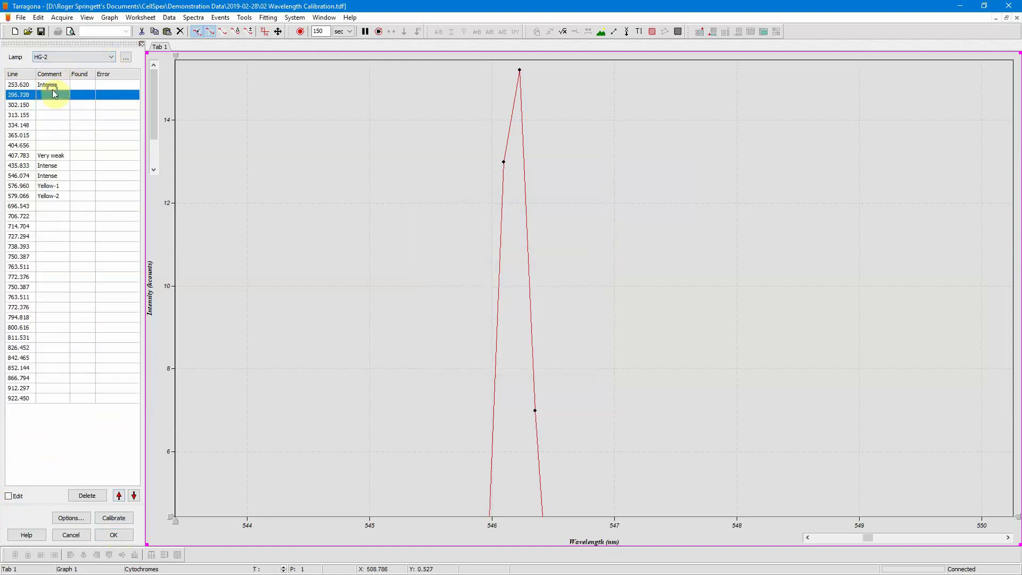
click(72, 98)
- Insert a new pane beside the spectrum graph and change it to a worksheet
click(699, 32)
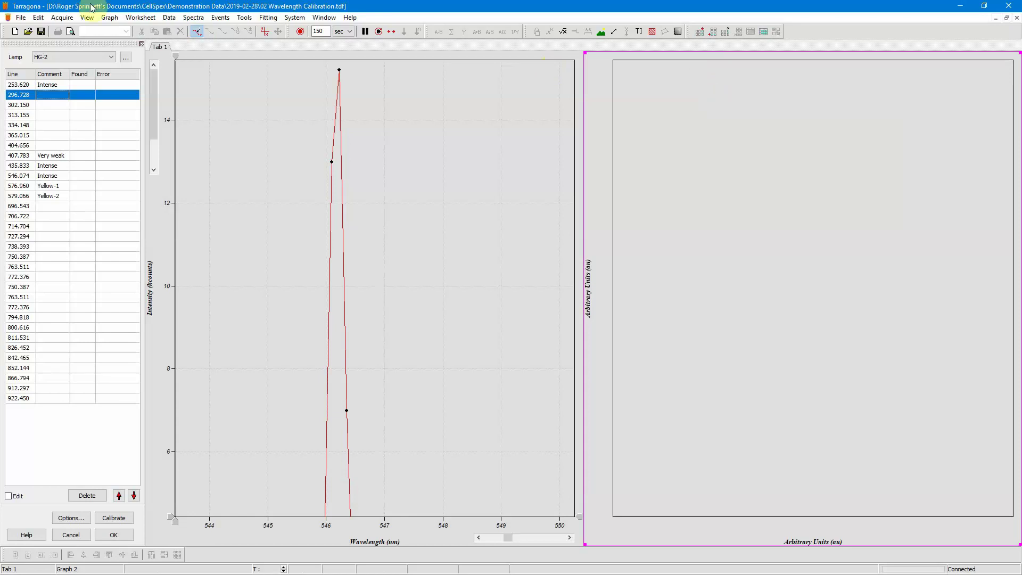
click(109, 17)
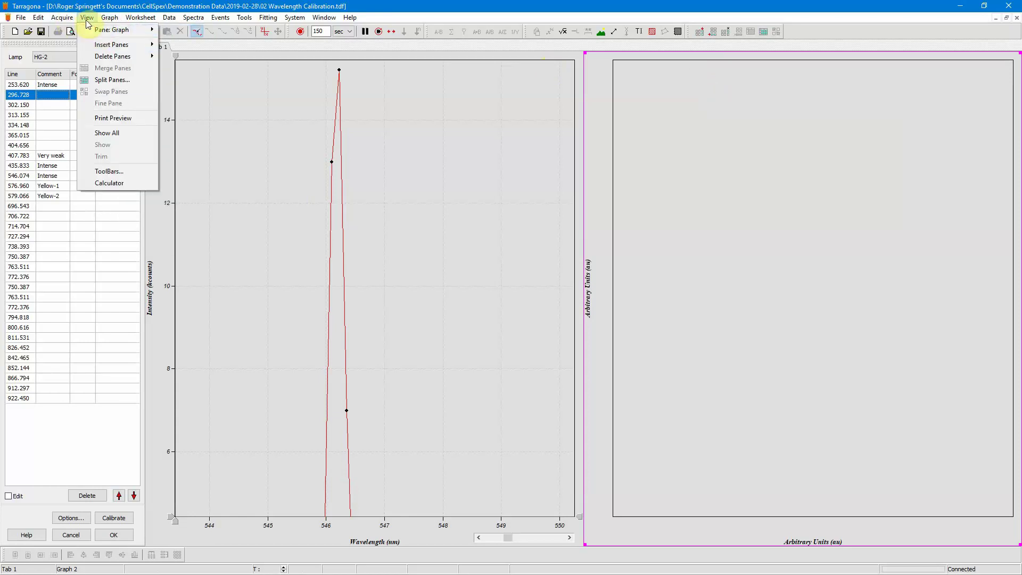
mouse_move(133, 30)
click(176, 29)
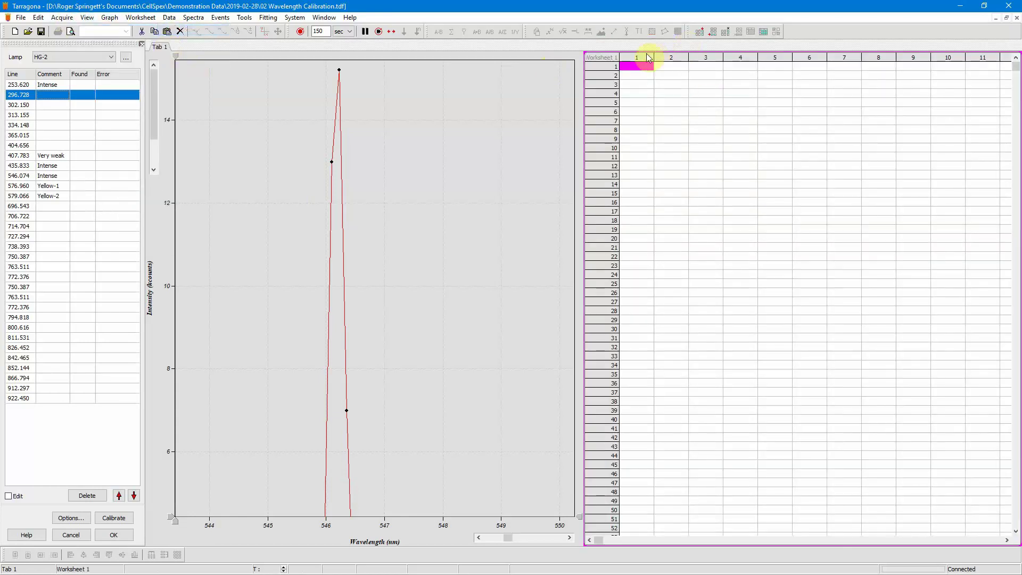
- Paste the HG-2 line list into worksheet columns 1 and 2, and change the 435.83 line's comment to None
drag(645, 57, 671, 57)
click(167, 32)
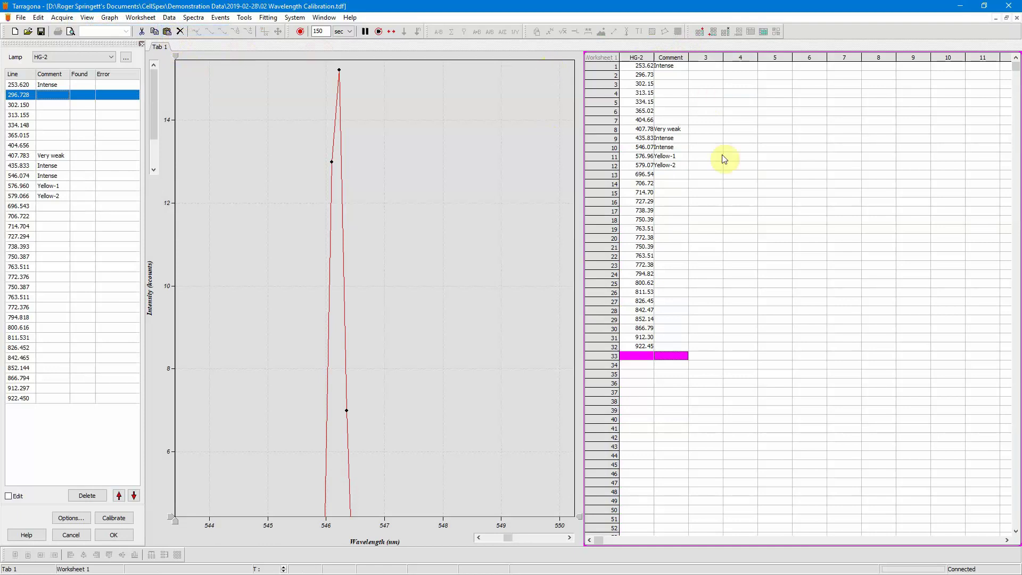
click(681, 137)
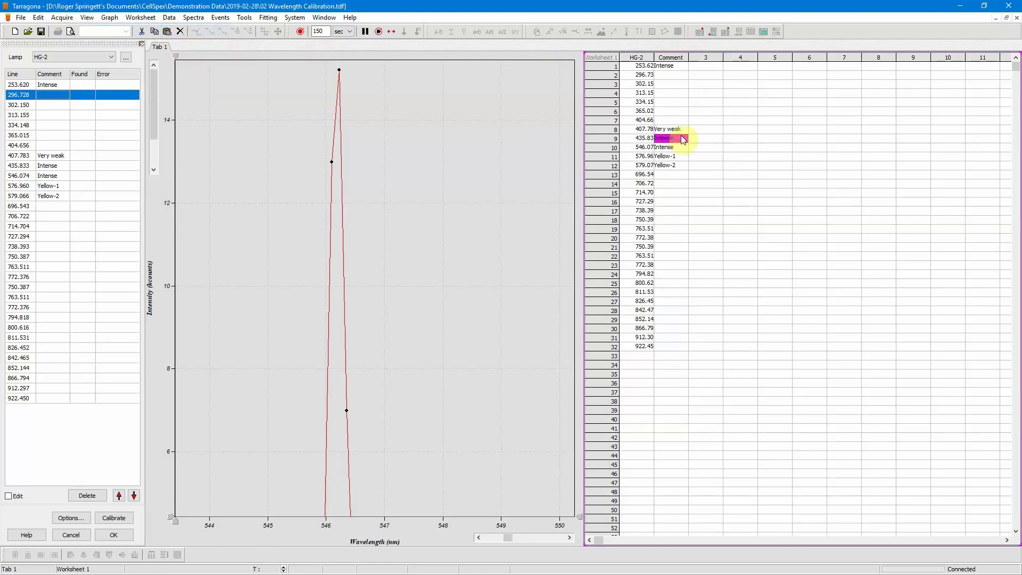
text(None)
click(692, 140)
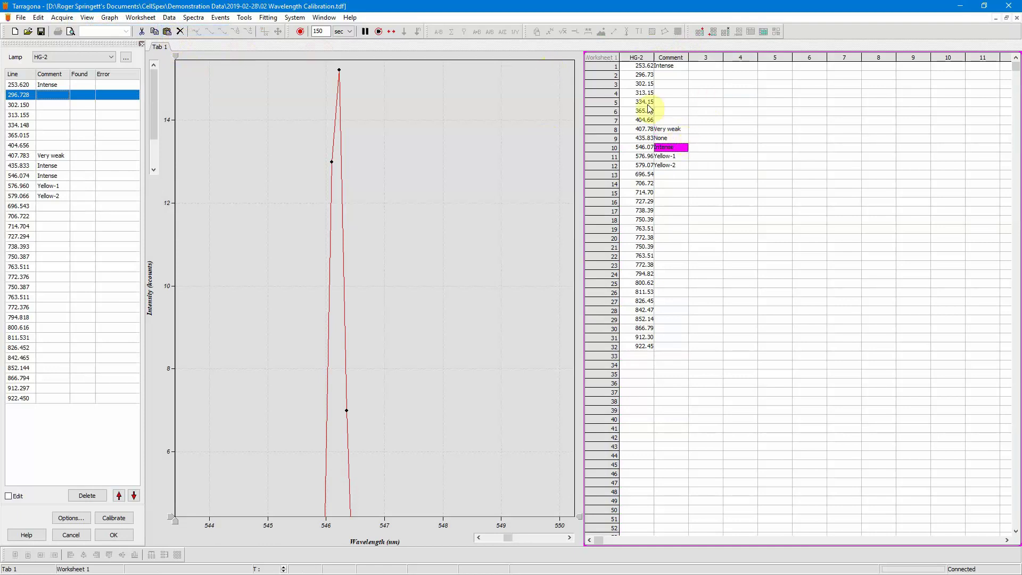
- Copy the HG-2 and Comment worksheet columns and paste them into My Lamp's line list
click(633, 57)
drag(650, 61, 668, 57)
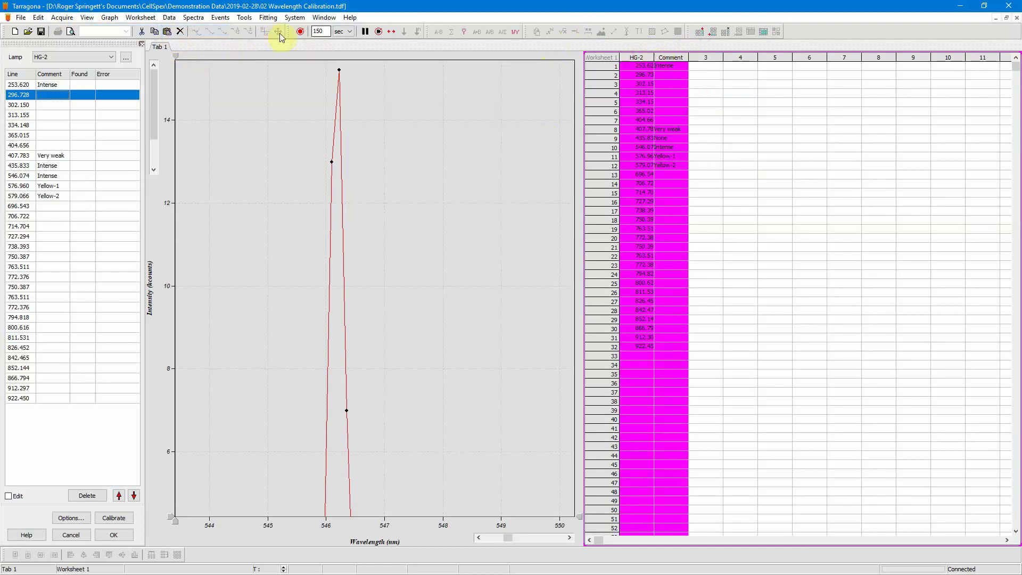
click(110, 57)
click(80, 109)
right_click(40, 84)
click(50, 103)
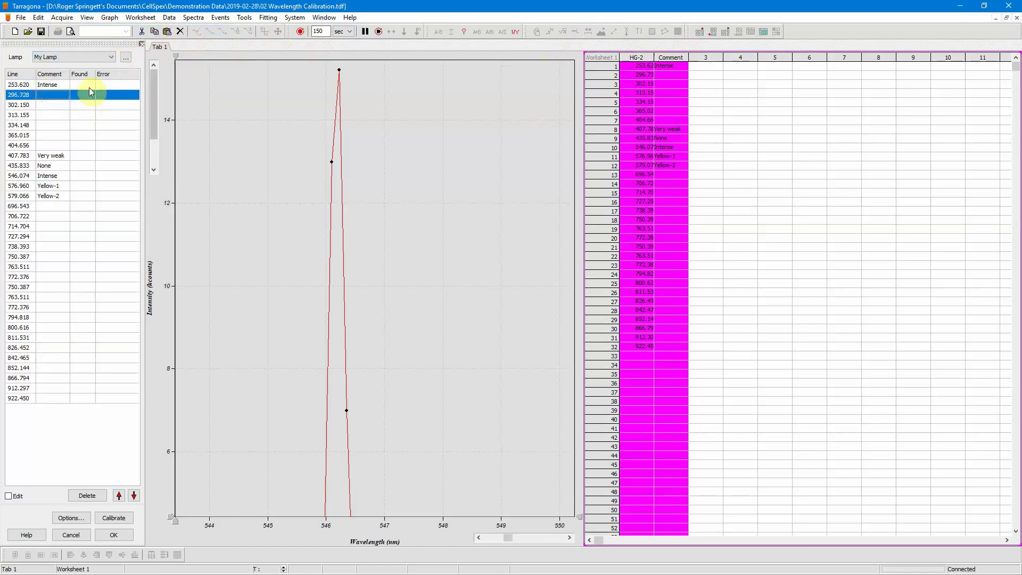